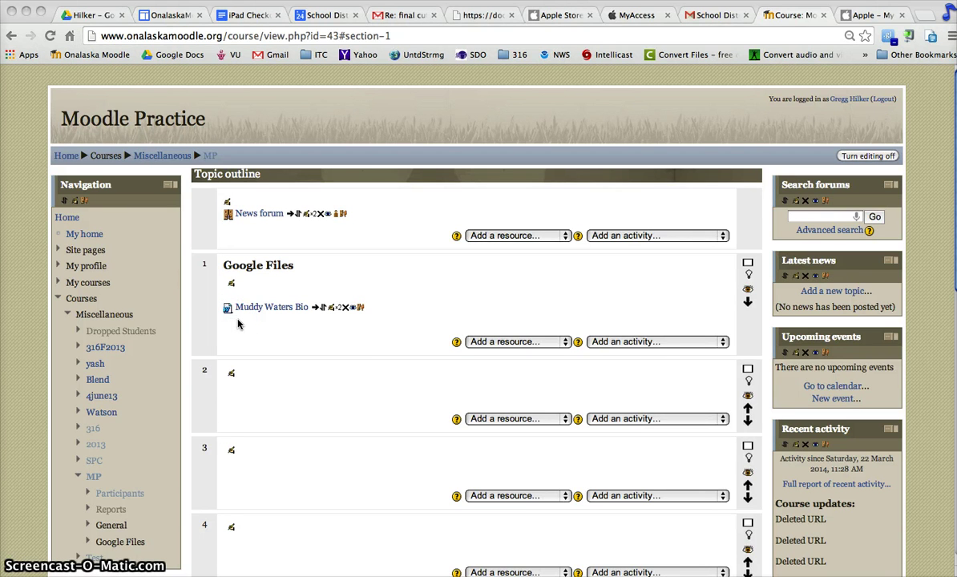
# Switch to the Google Drive Hilker folder listing and dismiss the Upload complete notice
pyautogui.click(242, 324)
pyautogui.click(457, 359)
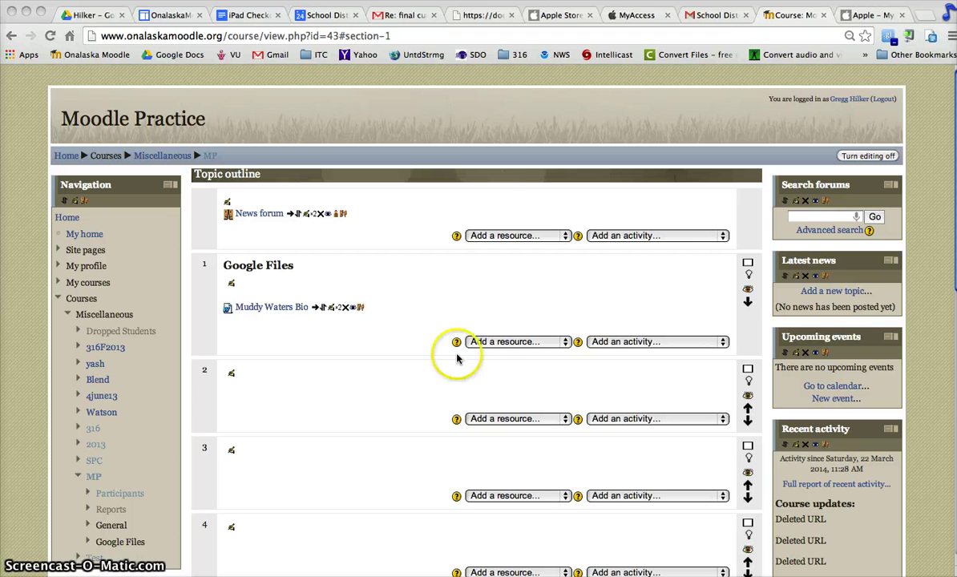
pyautogui.click(95, 16)
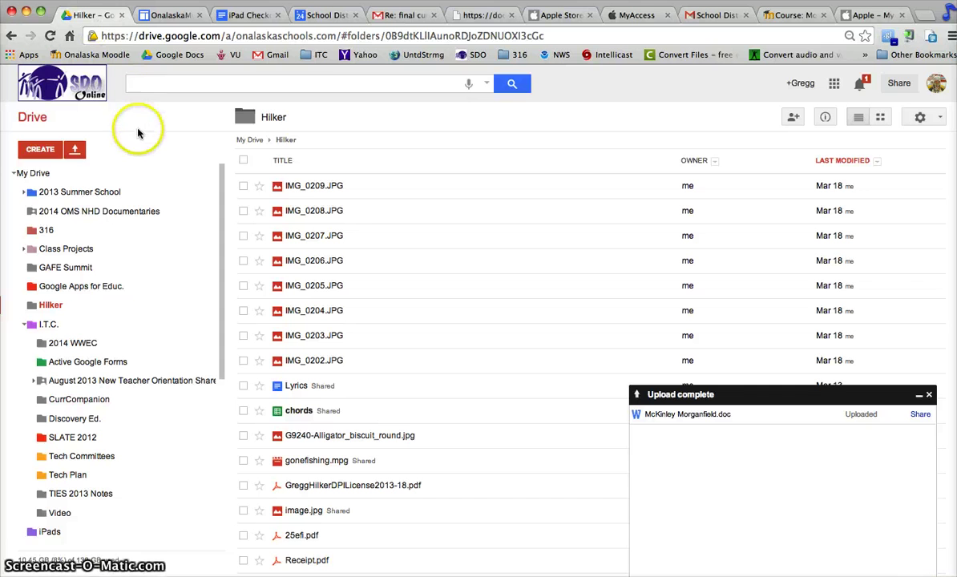
pyautogui.click(929, 394)
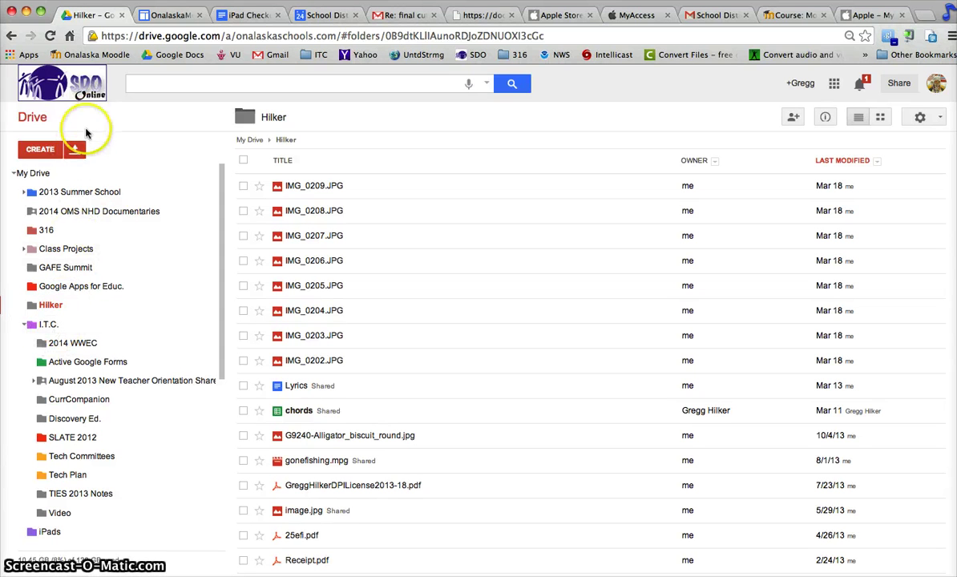
# Bring up Drive's upload menu offering files or a folder
pyautogui.click(76, 154)
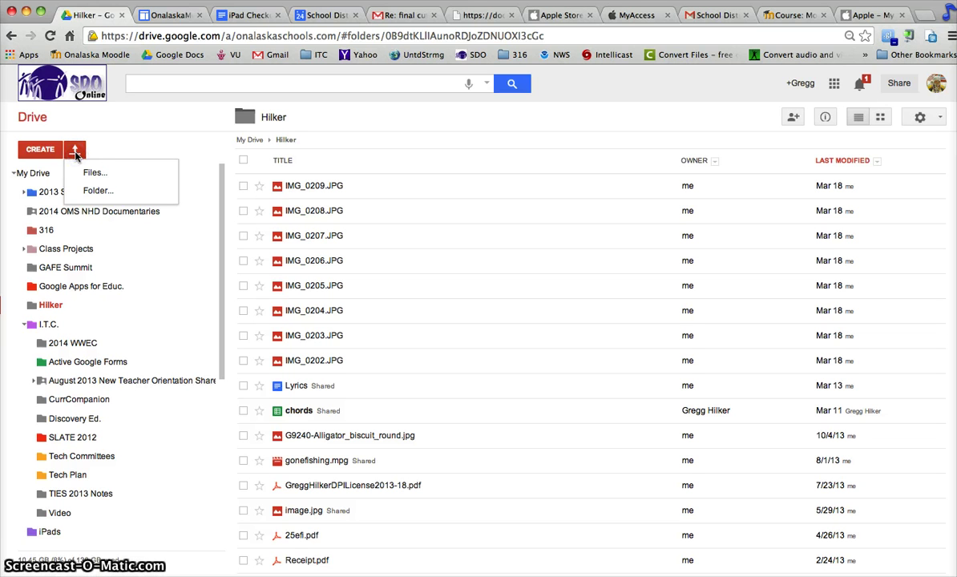
pyautogui.click(77, 164)
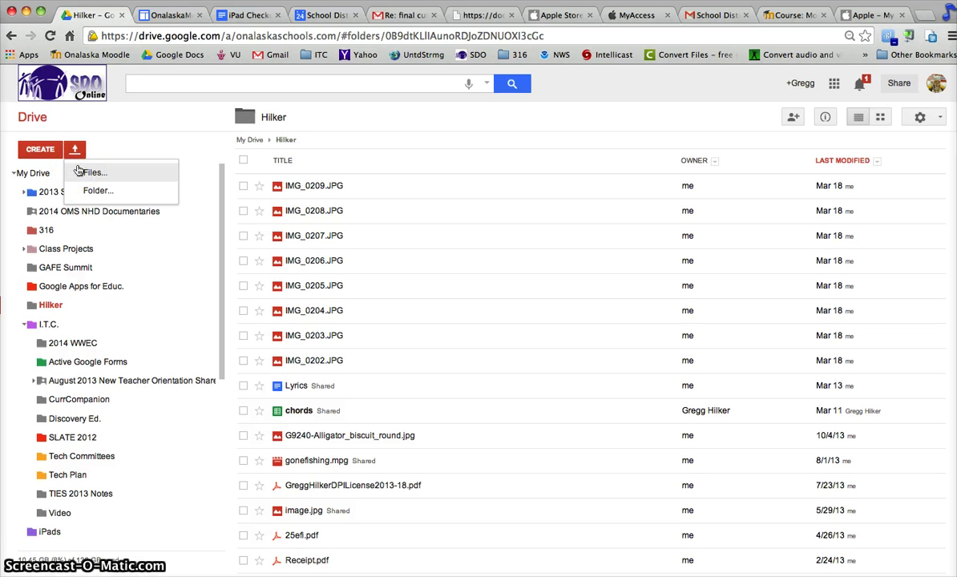
pyautogui.click(80, 190)
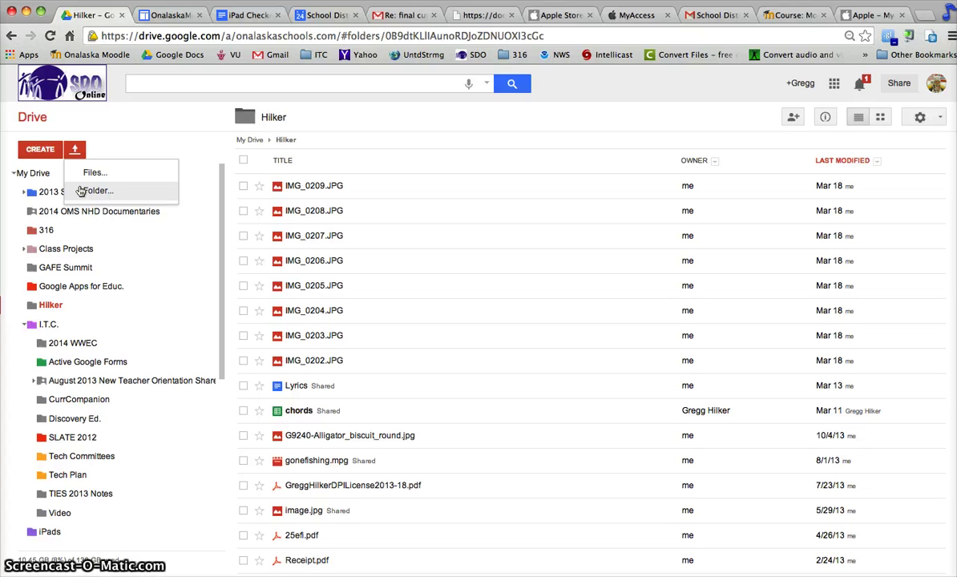
pyautogui.click(95, 175)
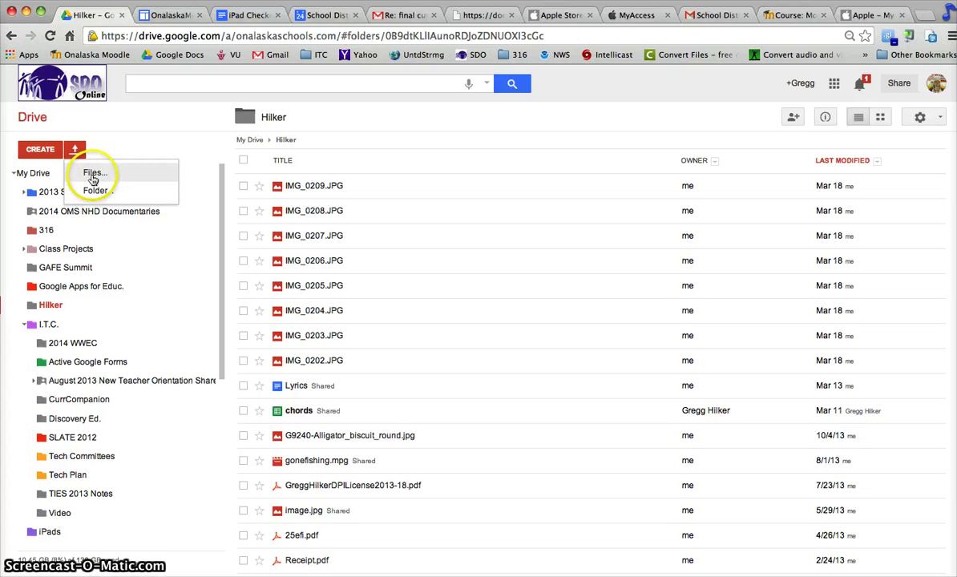
pyautogui.click(97, 191)
# Upload McKinley Morganfield.doc from the Desktop into the Hilker Drive folder
pyautogui.click(97, 175)
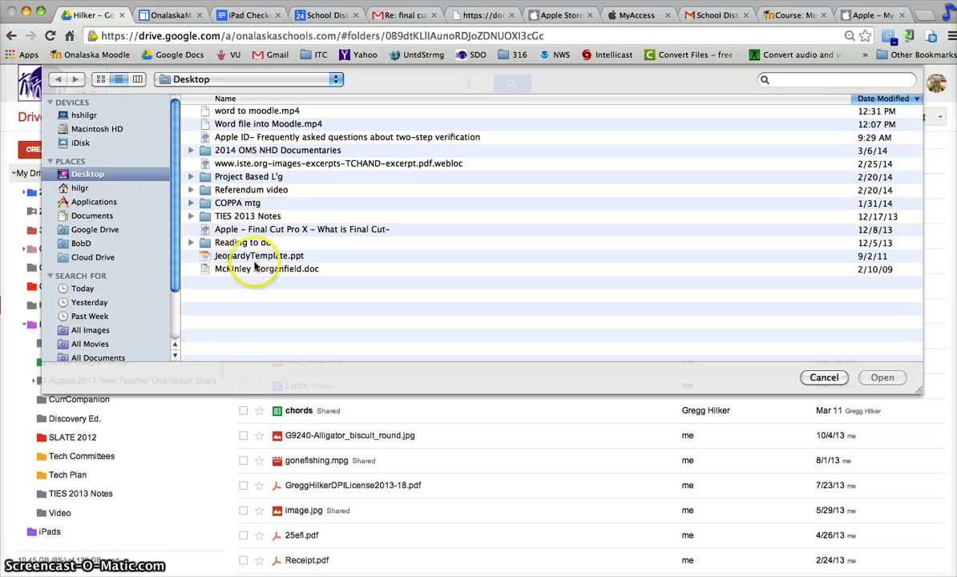
pyautogui.click(267, 270)
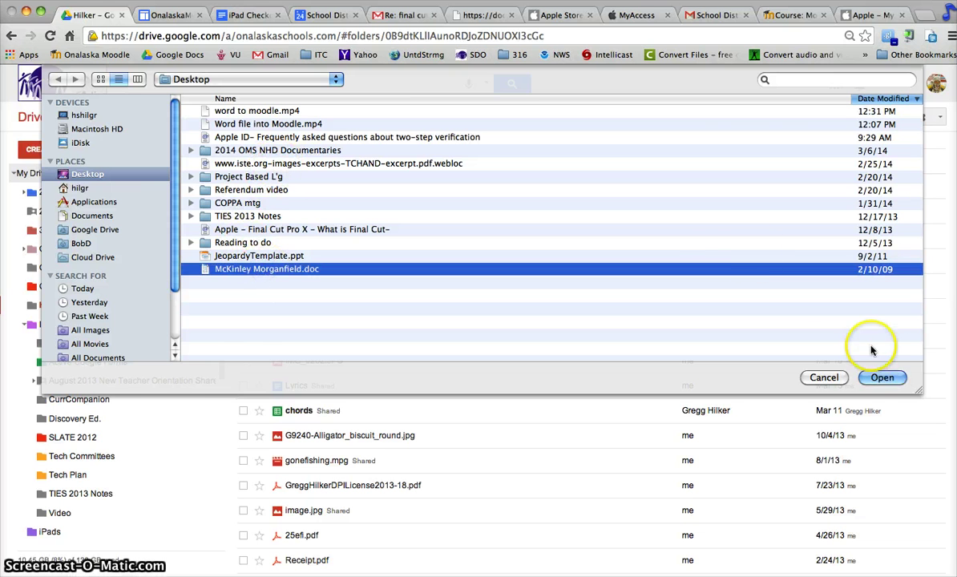
pyautogui.click(883, 377)
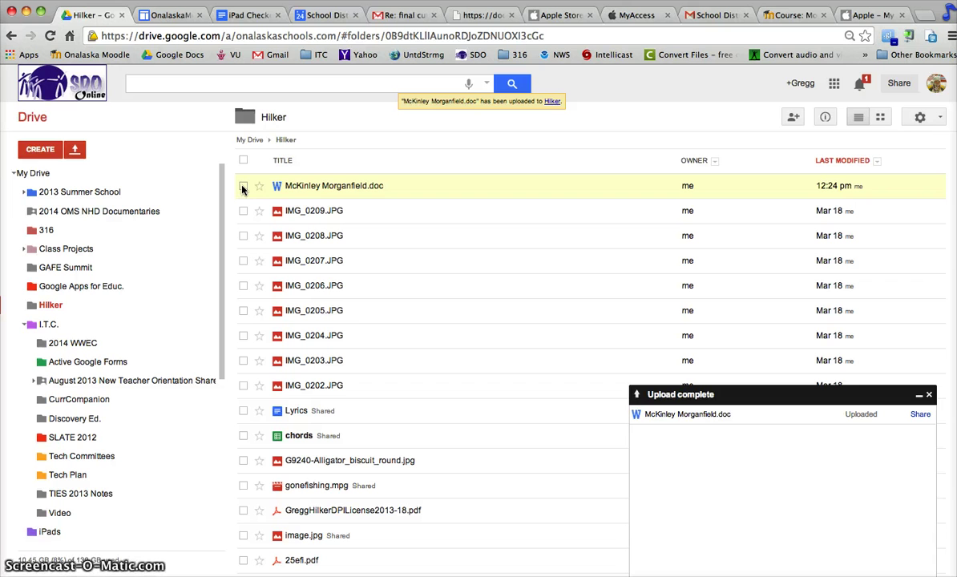
# Set McKinley Morganfield.doc's sharing so anyone with the link can view it
pyautogui.click(244, 187)
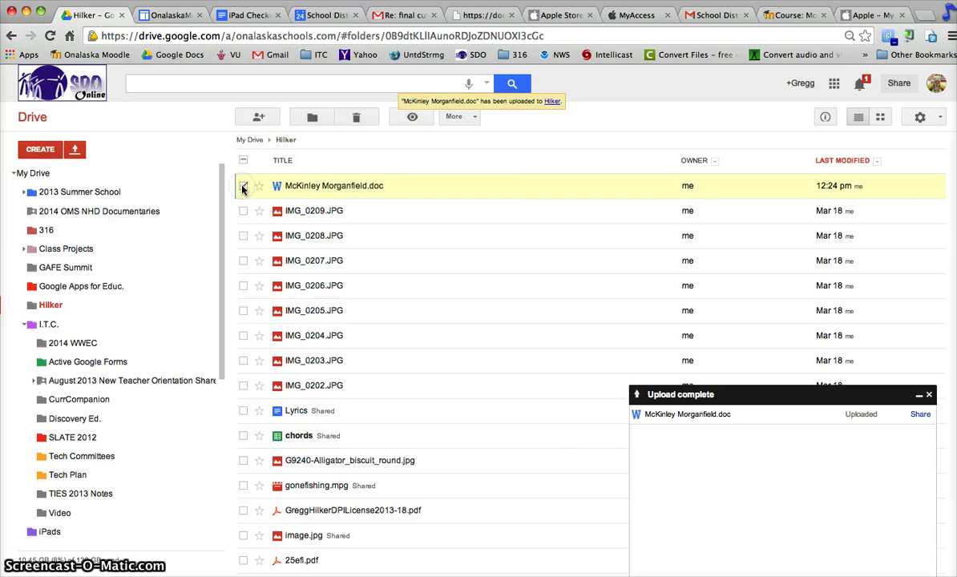
pyautogui.click(258, 117)
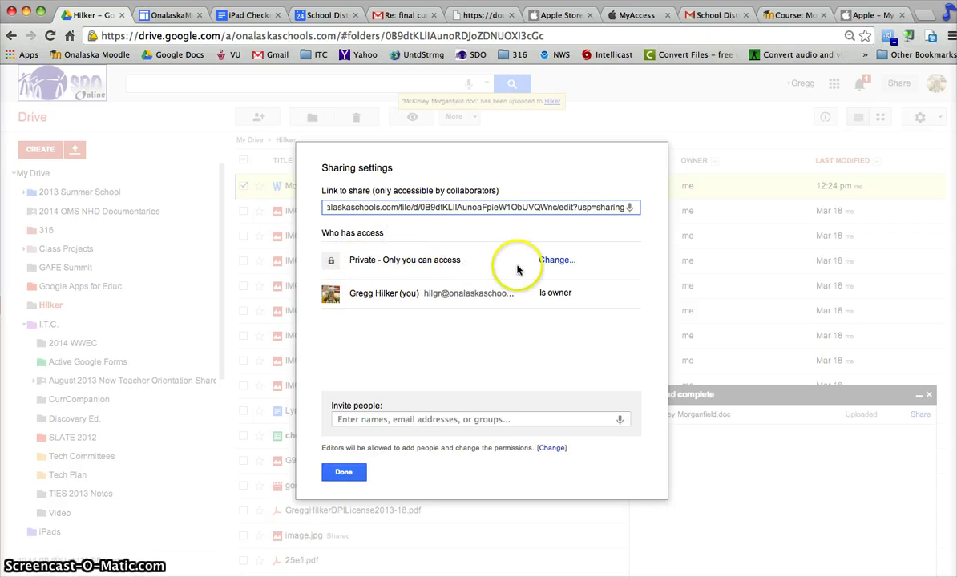
pyautogui.click(554, 259)
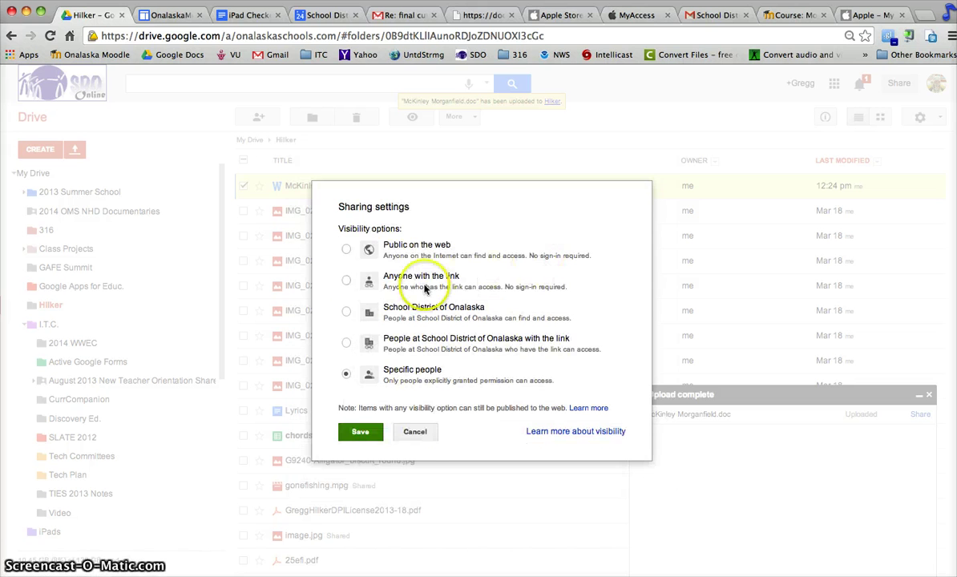
pyautogui.click(406, 275)
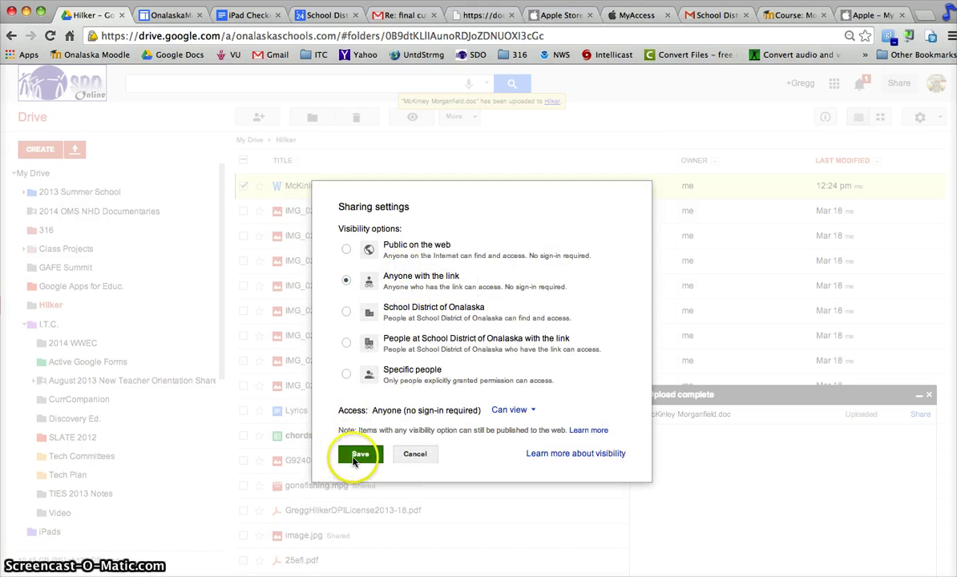
pyautogui.click(349, 460)
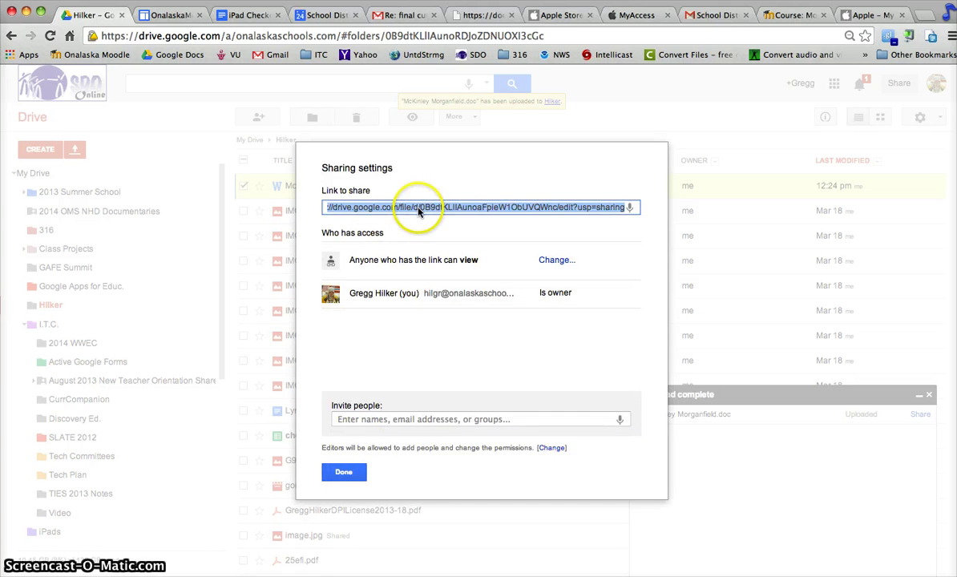
# Copy the document's share link and close the sharing settings
pyautogui.rightClick(418, 208)
pyautogui.click(436, 264)
pyautogui.click(337, 471)
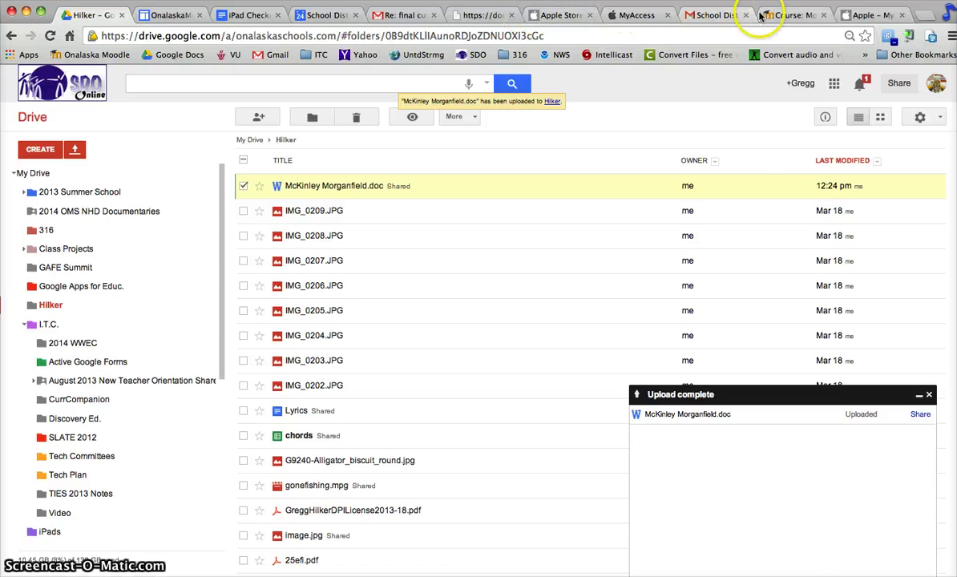
# Start a new URL resource in the course's Google Files section
pyautogui.click(810, 15)
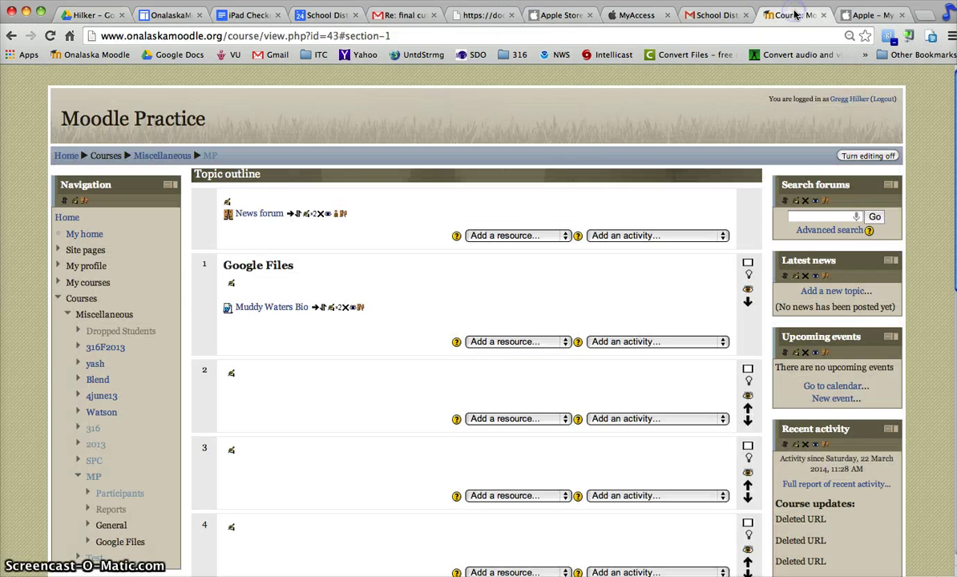
pyautogui.click(518, 342)
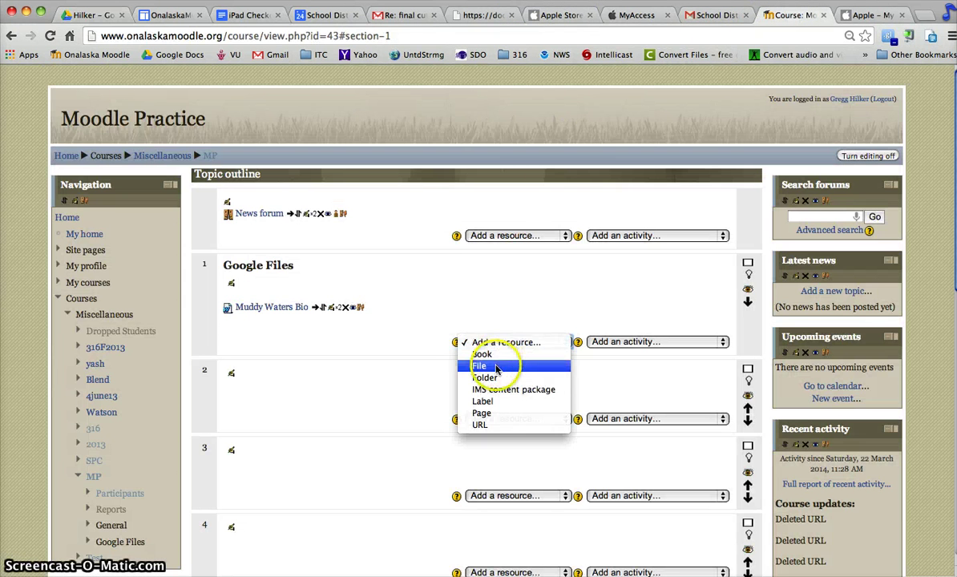
pyautogui.click(491, 425)
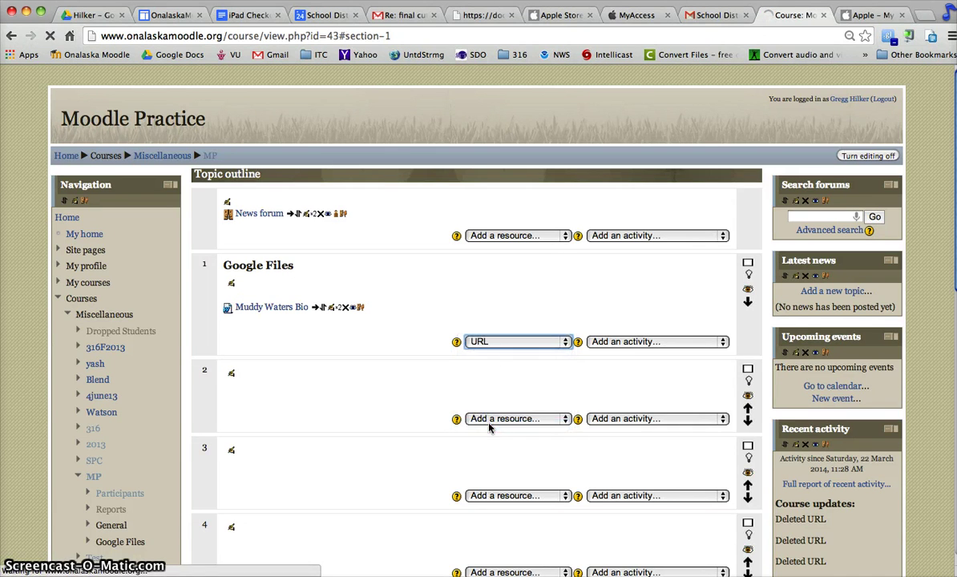
# Name it 'Muddy Water Bio (Google)', add a description, and paste the Drive link as External URL
pyautogui.click(325, 238)
pyautogui.write('M')
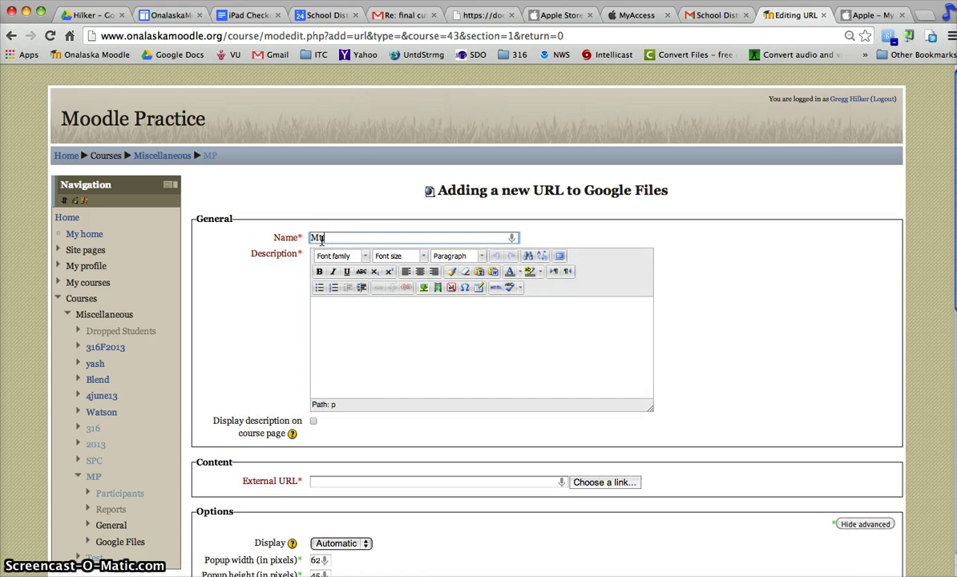
pyautogui.write('uddy Wate')
pyautogui.write('r')
pyautogui.write(' Biuo')
pyautogui.write(' (Google')
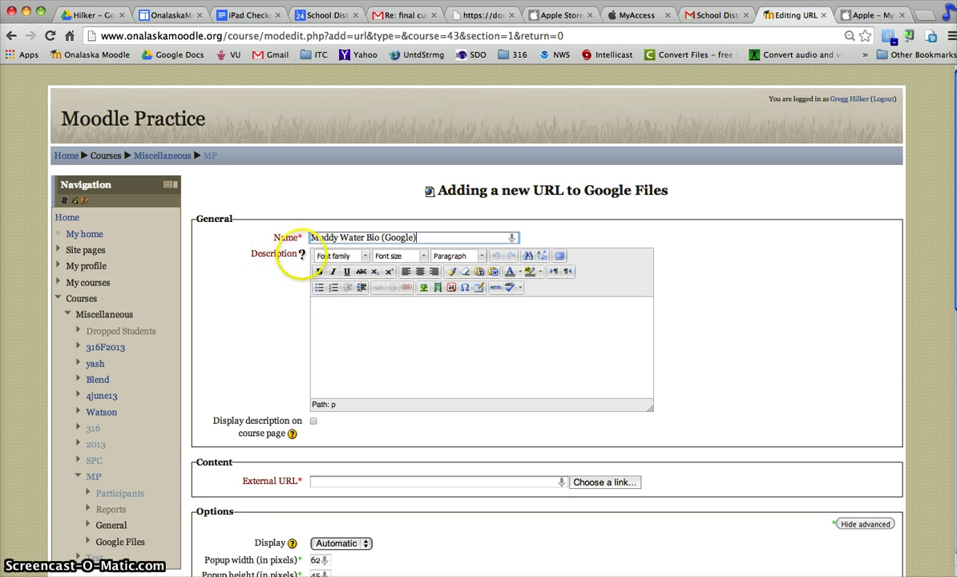
pyautogui.click(319, 303)
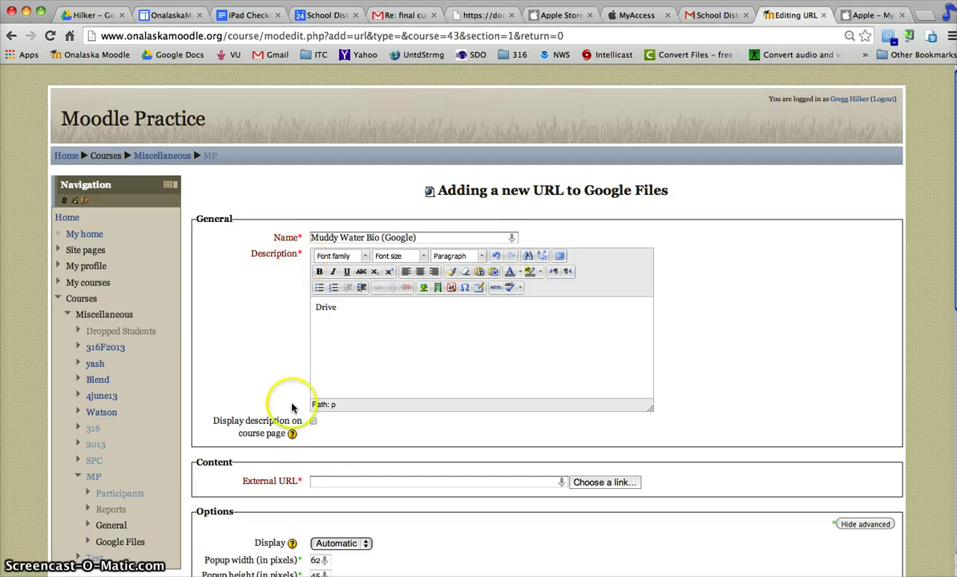
pyautogui.click(317, 483)
pyautogui.press('super+v')
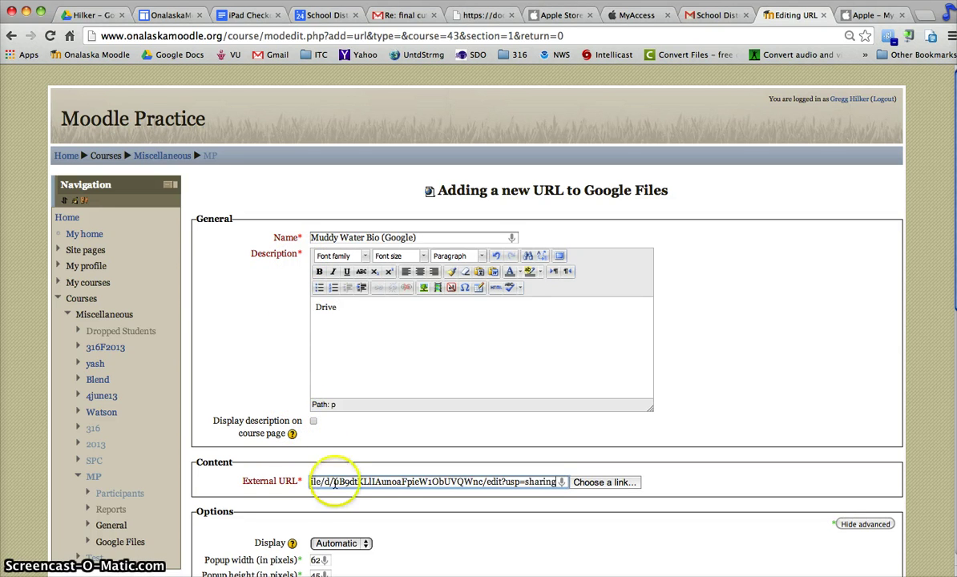
# Set Display to Open and save the resource back to the course
pyautogui.scroll(-1, 497, 513)
pyautogui.scroll(-5, 498, 513)
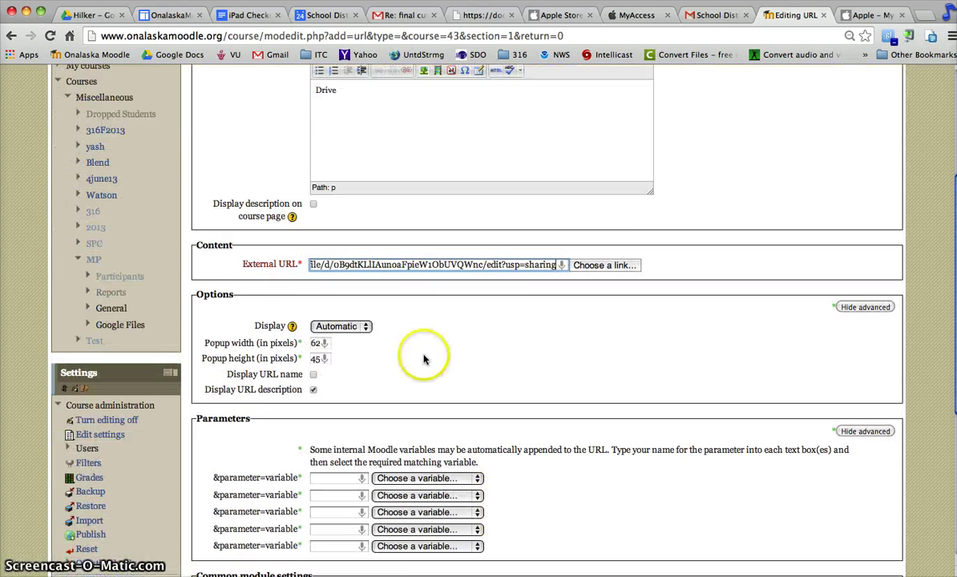
pyautogui.click(356, 330)
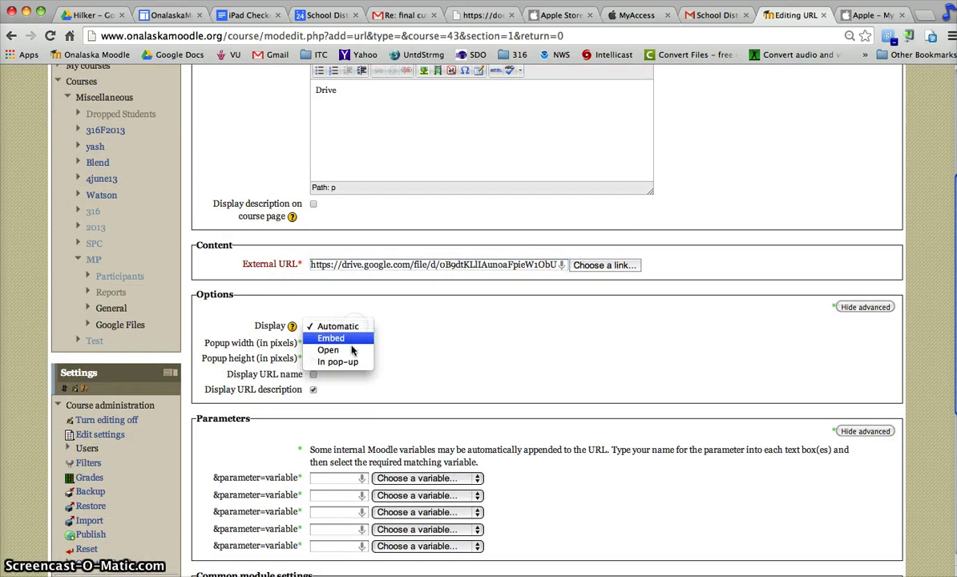
pyautogui.click(353, 350)
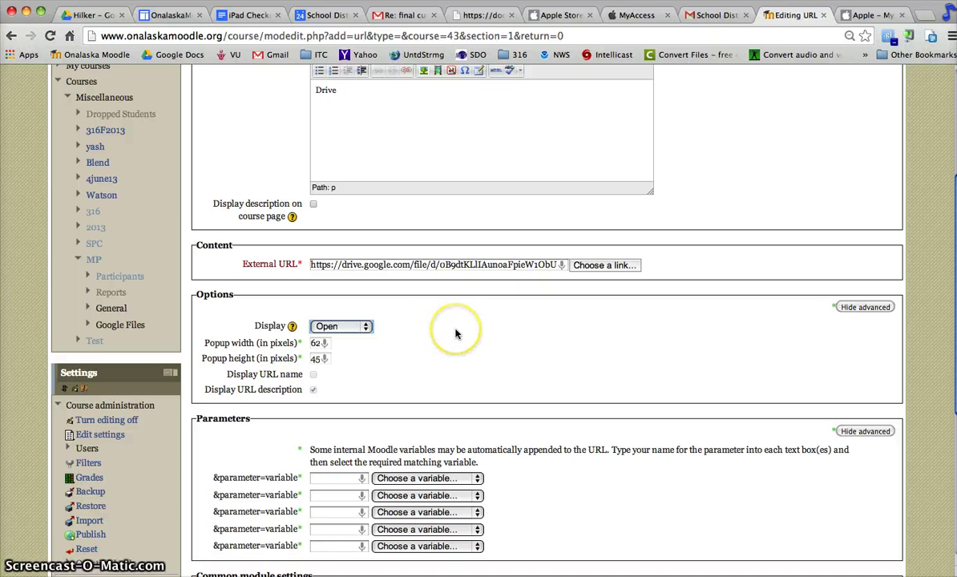
pyautogui.scroll(-1, 456, 331)
pyautogui.scroll(-5, 473, 332)
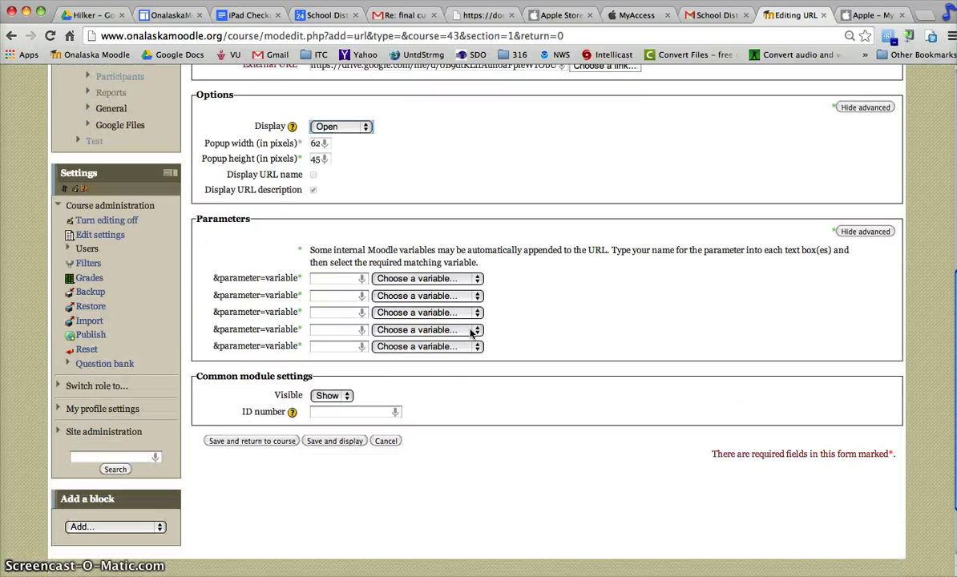
pyautogui.click(263, 441)
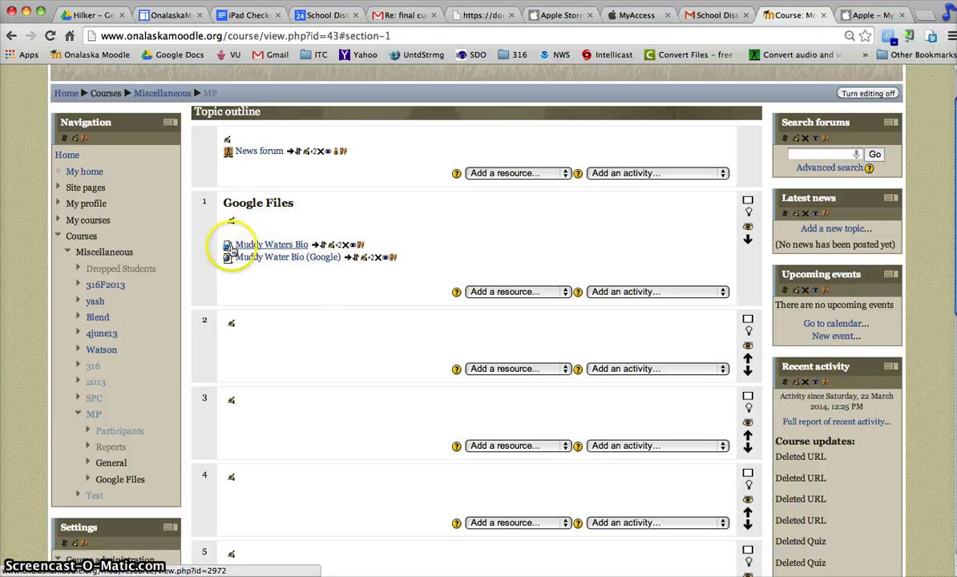
# Delete the old Muddy Waters Bio file from Google Files and confirm
pyautogui.click(347, 247)
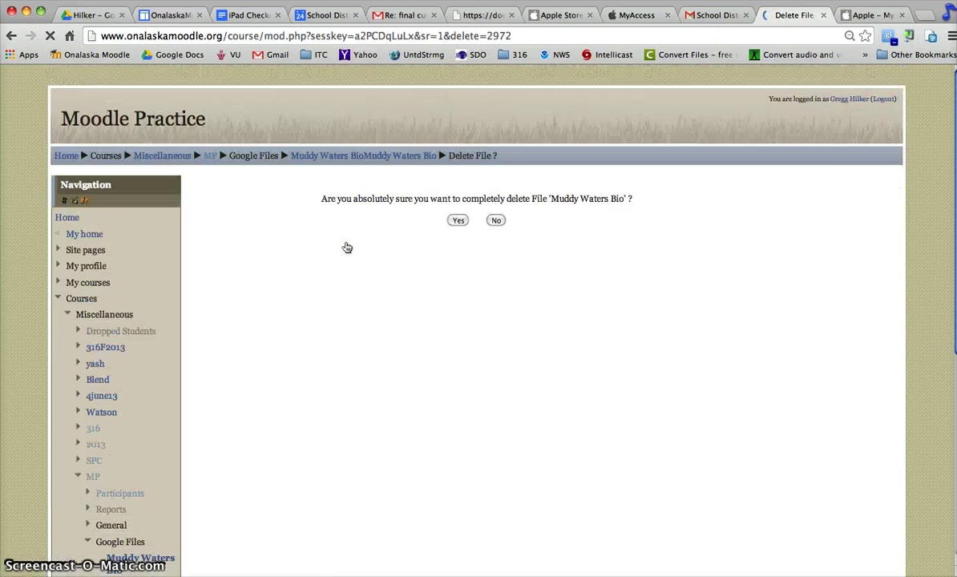
pyautogui.click(459, 222)
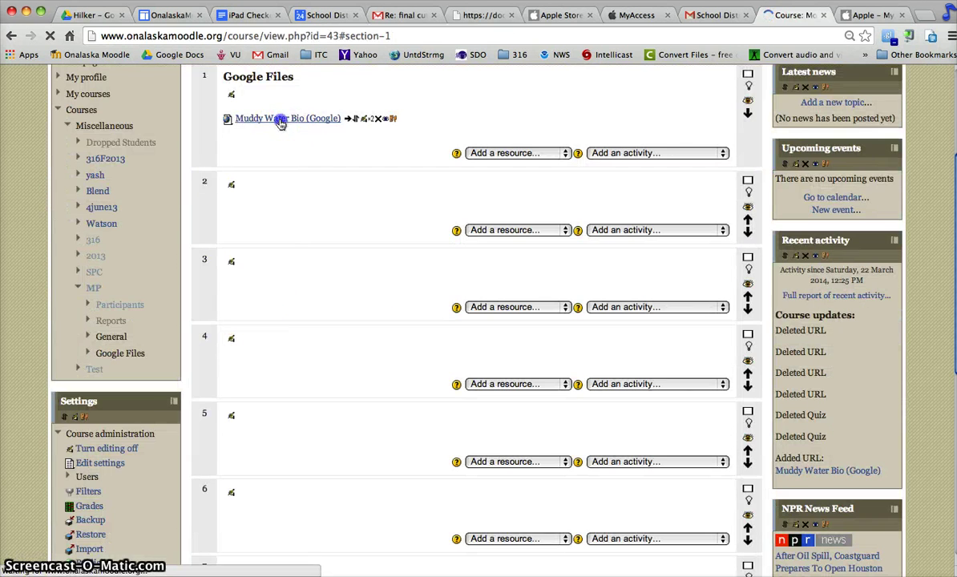
pyautogui.click(281, 121)
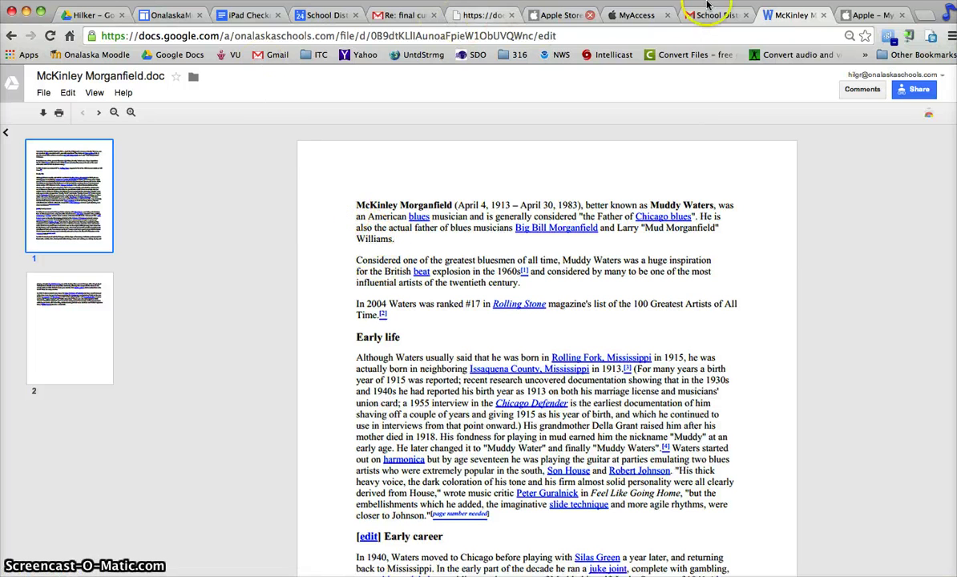
pyautogui.click(13, 36)
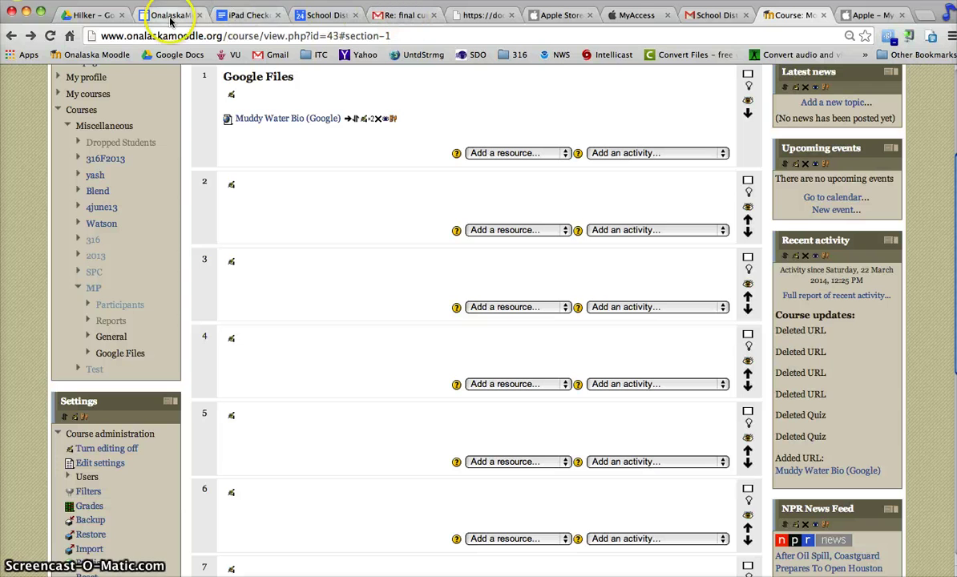
pyautogui.click(295, 117)
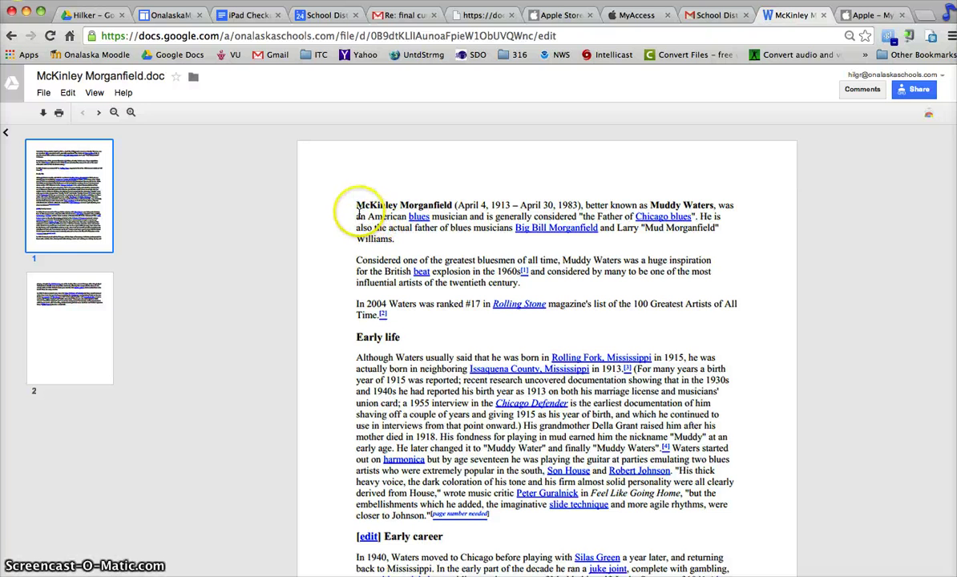
pyautogui.click(12, 35)
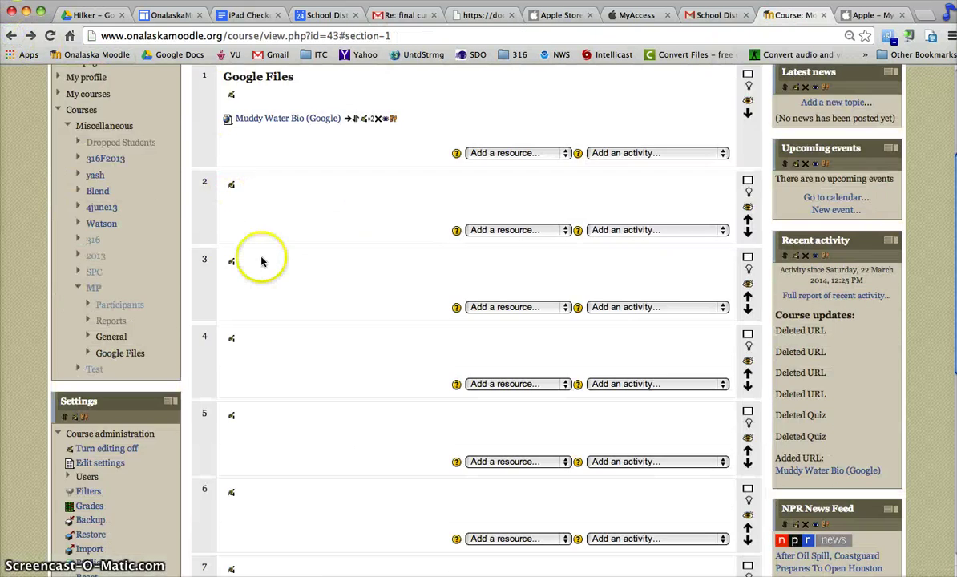
pyautogui.scroll(1, 268, 146)
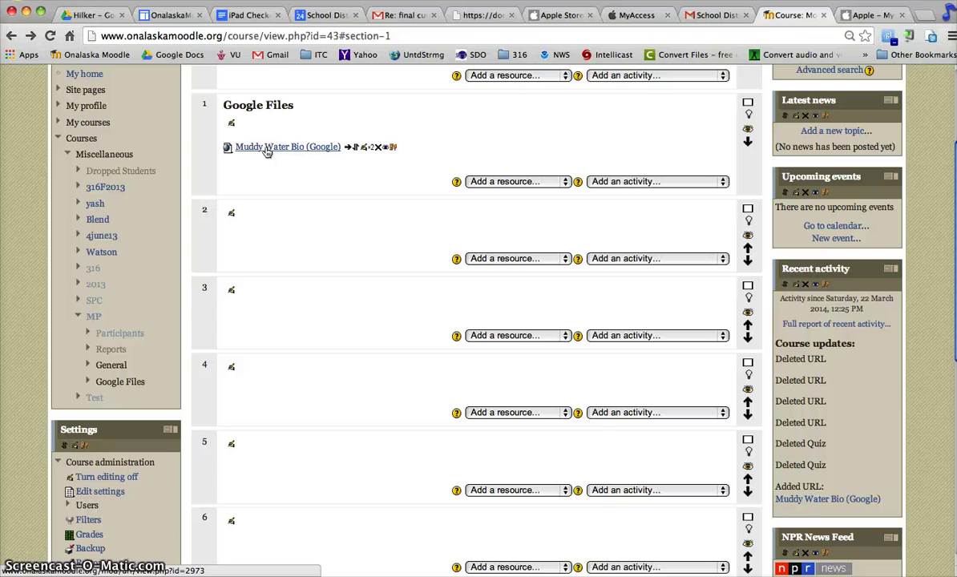
pyautogui.click(270, 157)
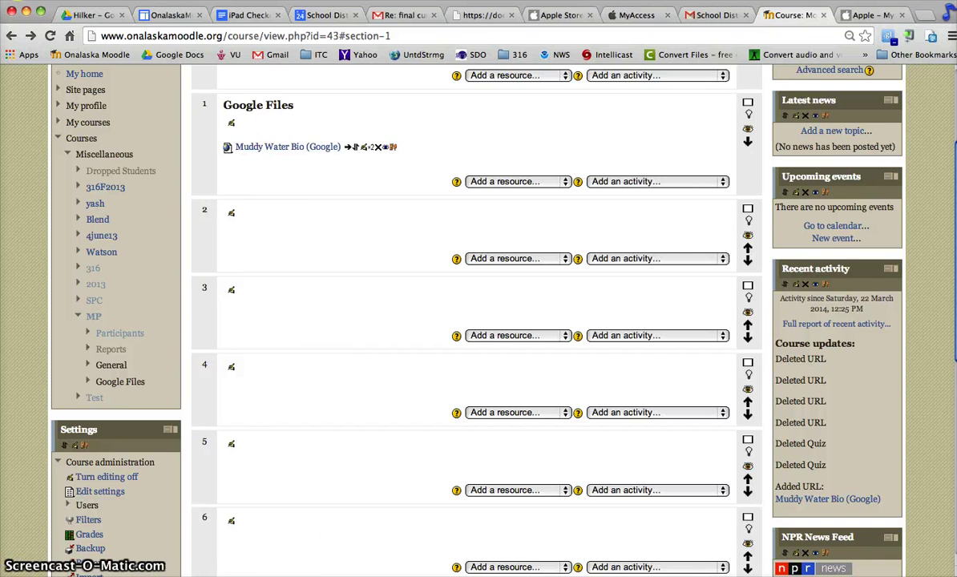